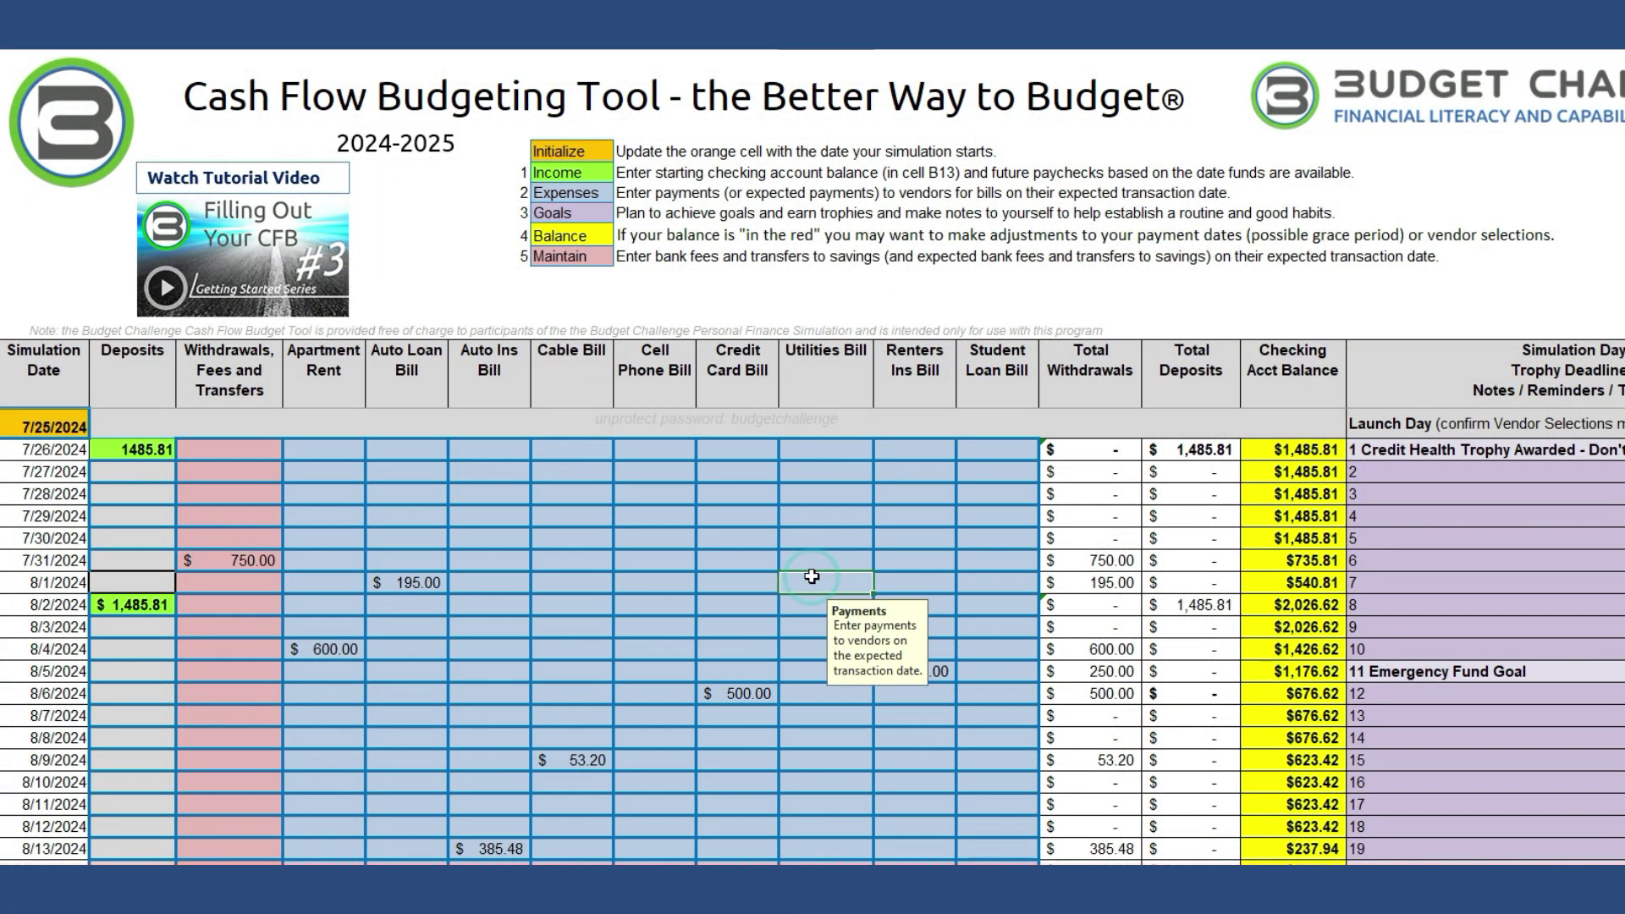
Step: Enter $93.00 as the 8/1 utilities bill in the sample sheet
click(783, 576)
text(93)
key(Return)
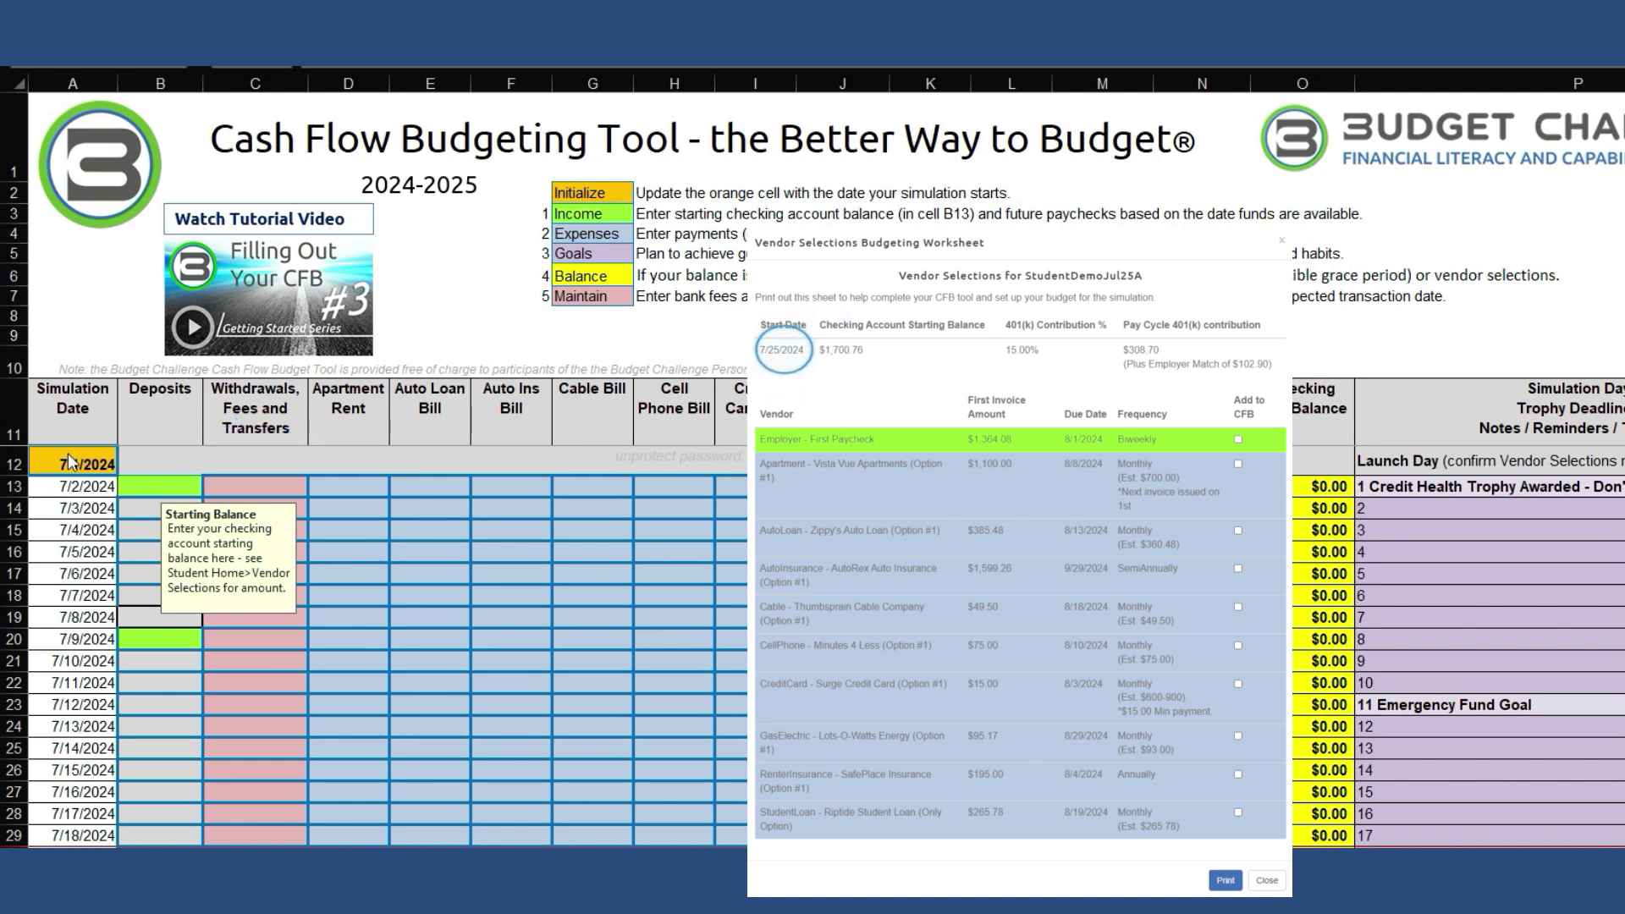
Step: Change the simulation start date in A12 from 7/1/2024 to 7/25/2024
click(155, 487)
click(76, 458)
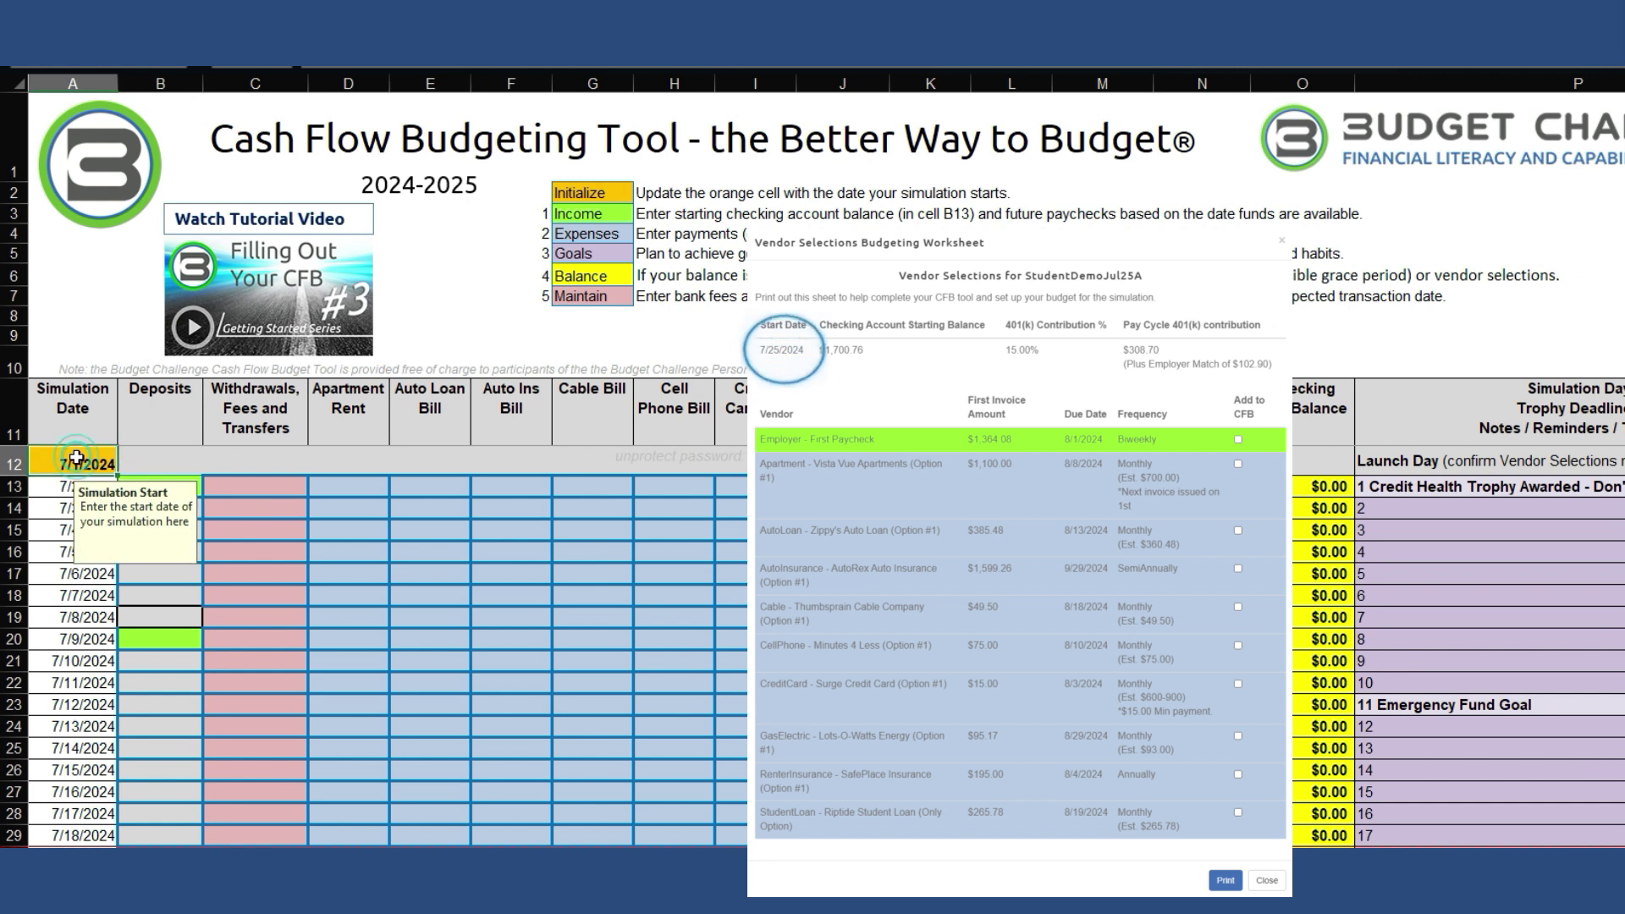
double_click(77, 463)
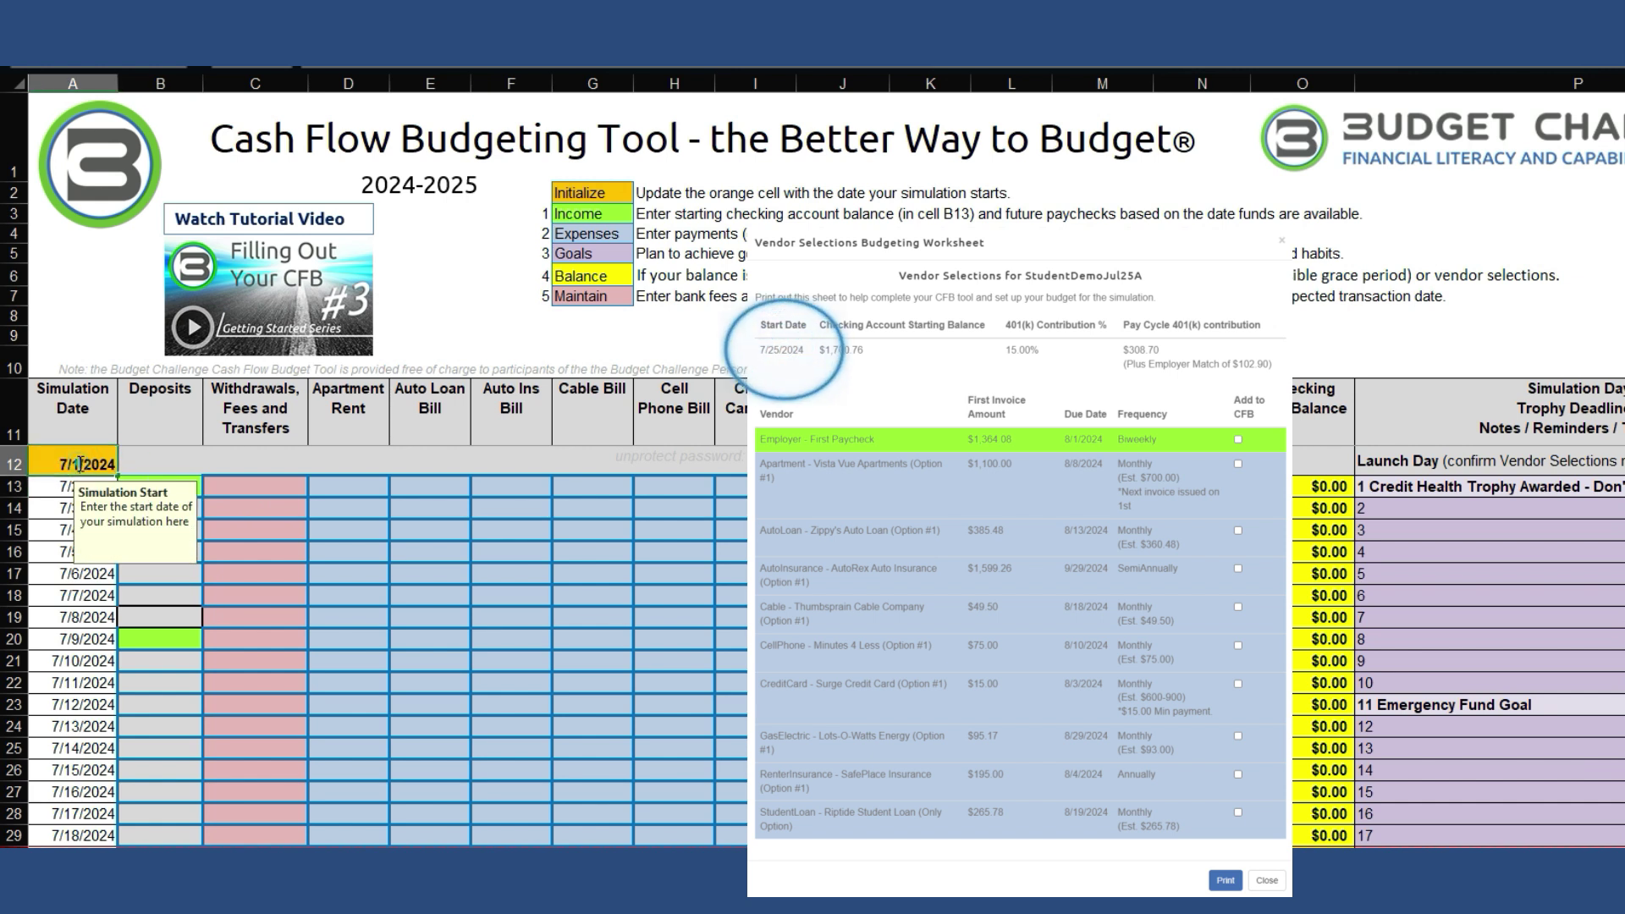
key(BackSpace)
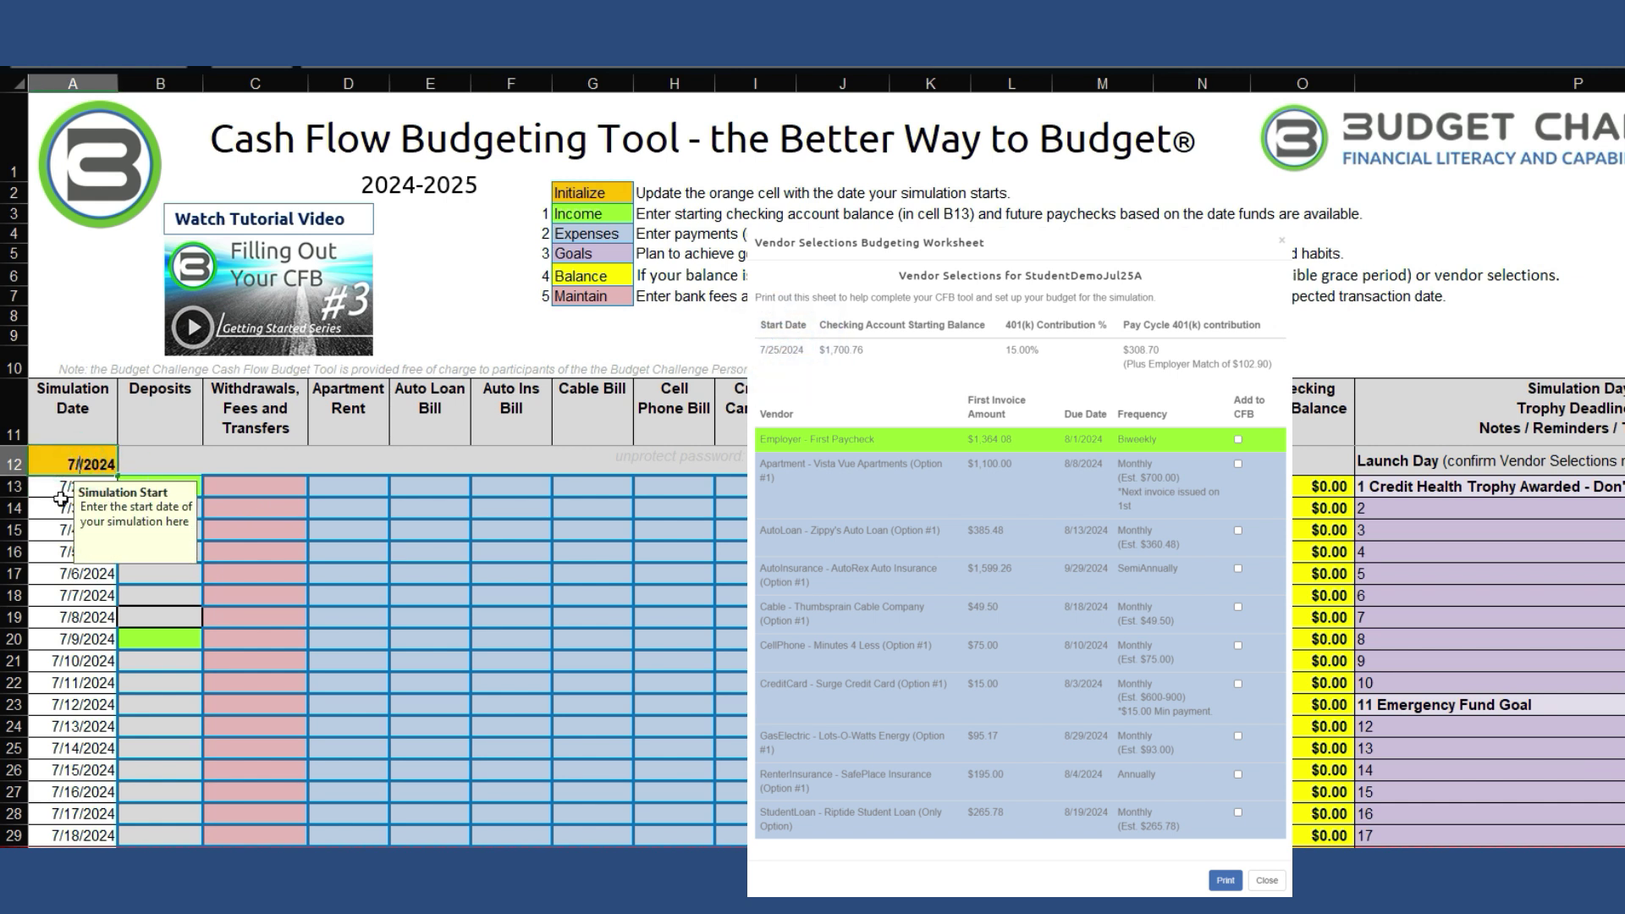
text(25)
key(Return)
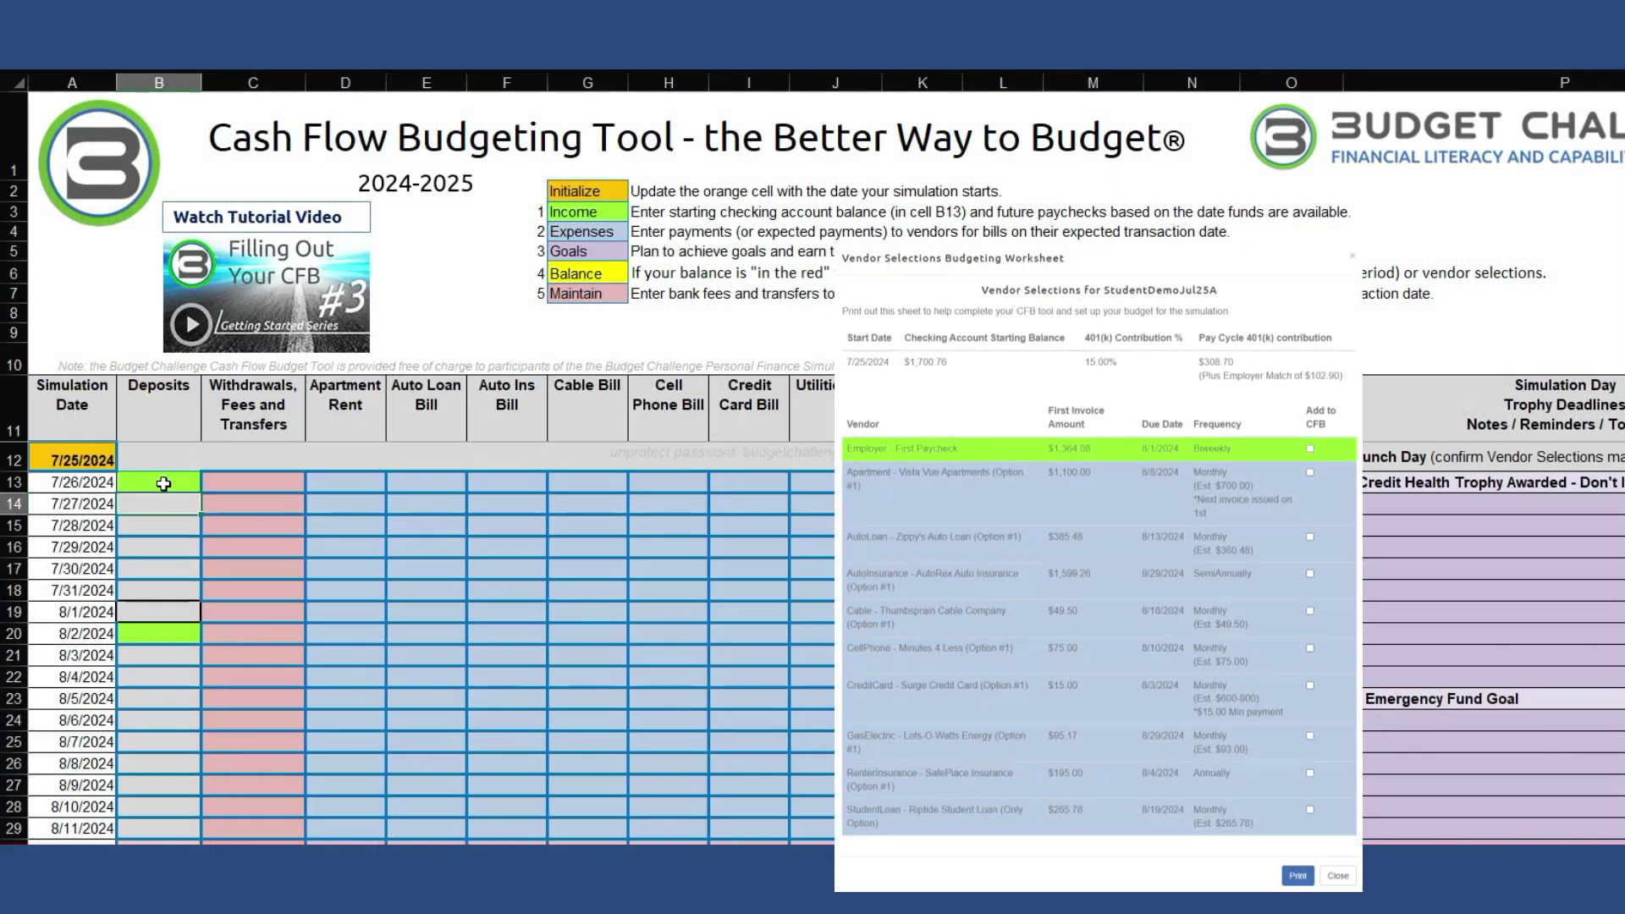
Step: Enter 1,700.76 in B13 as the starting deposit for 7/26/2024
mouse_move(163, 483)
text(1)
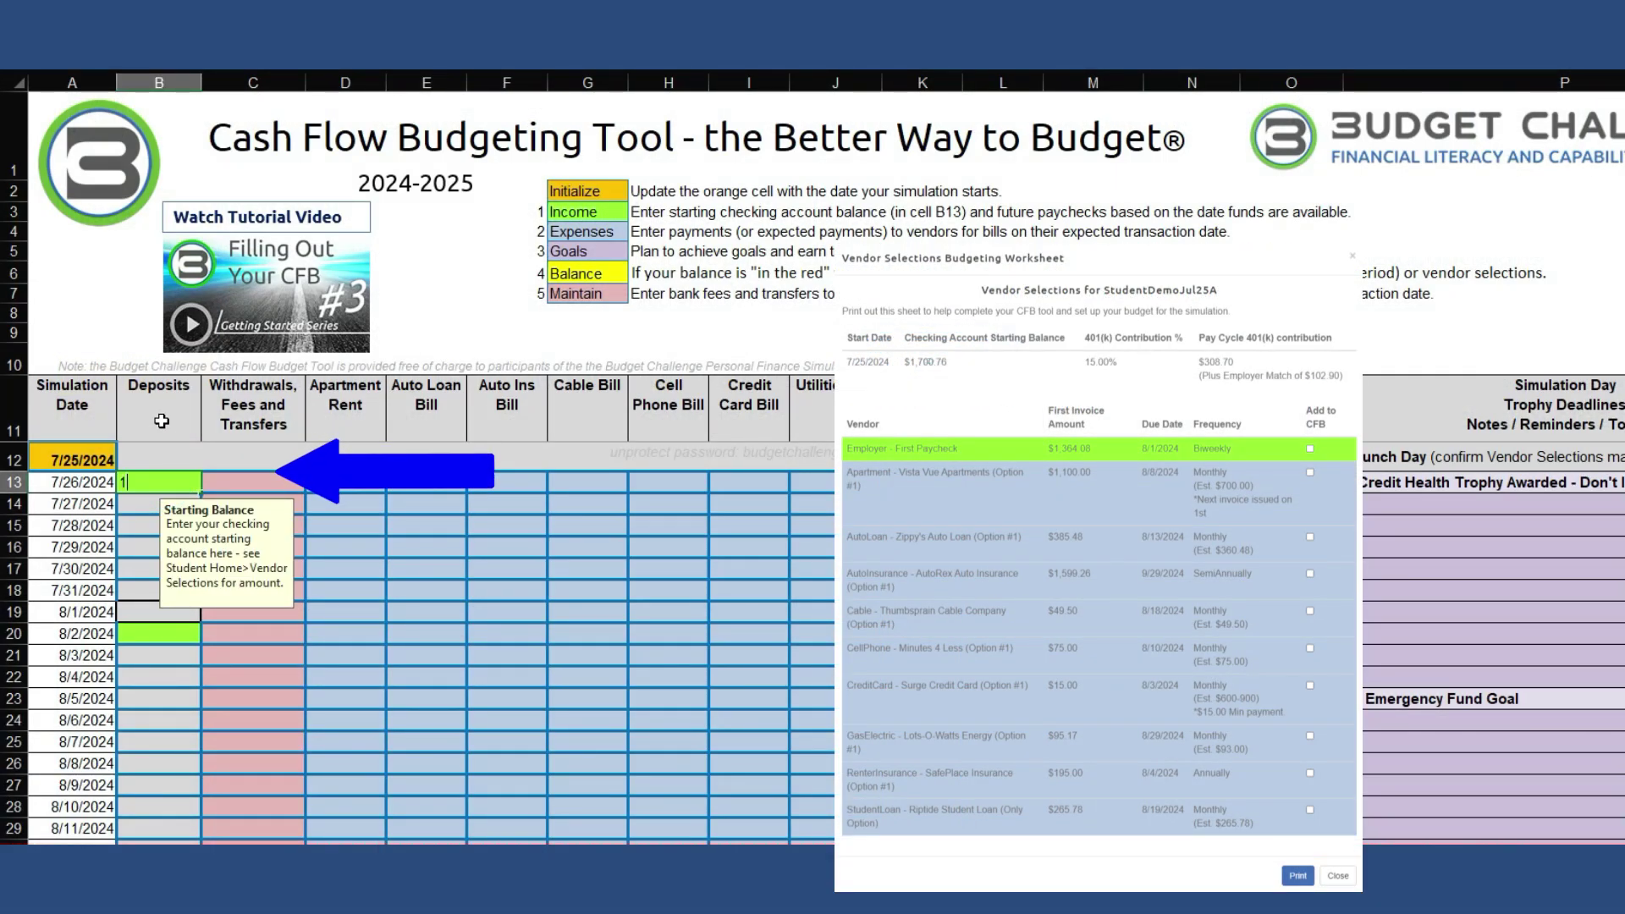
text(,700.7)
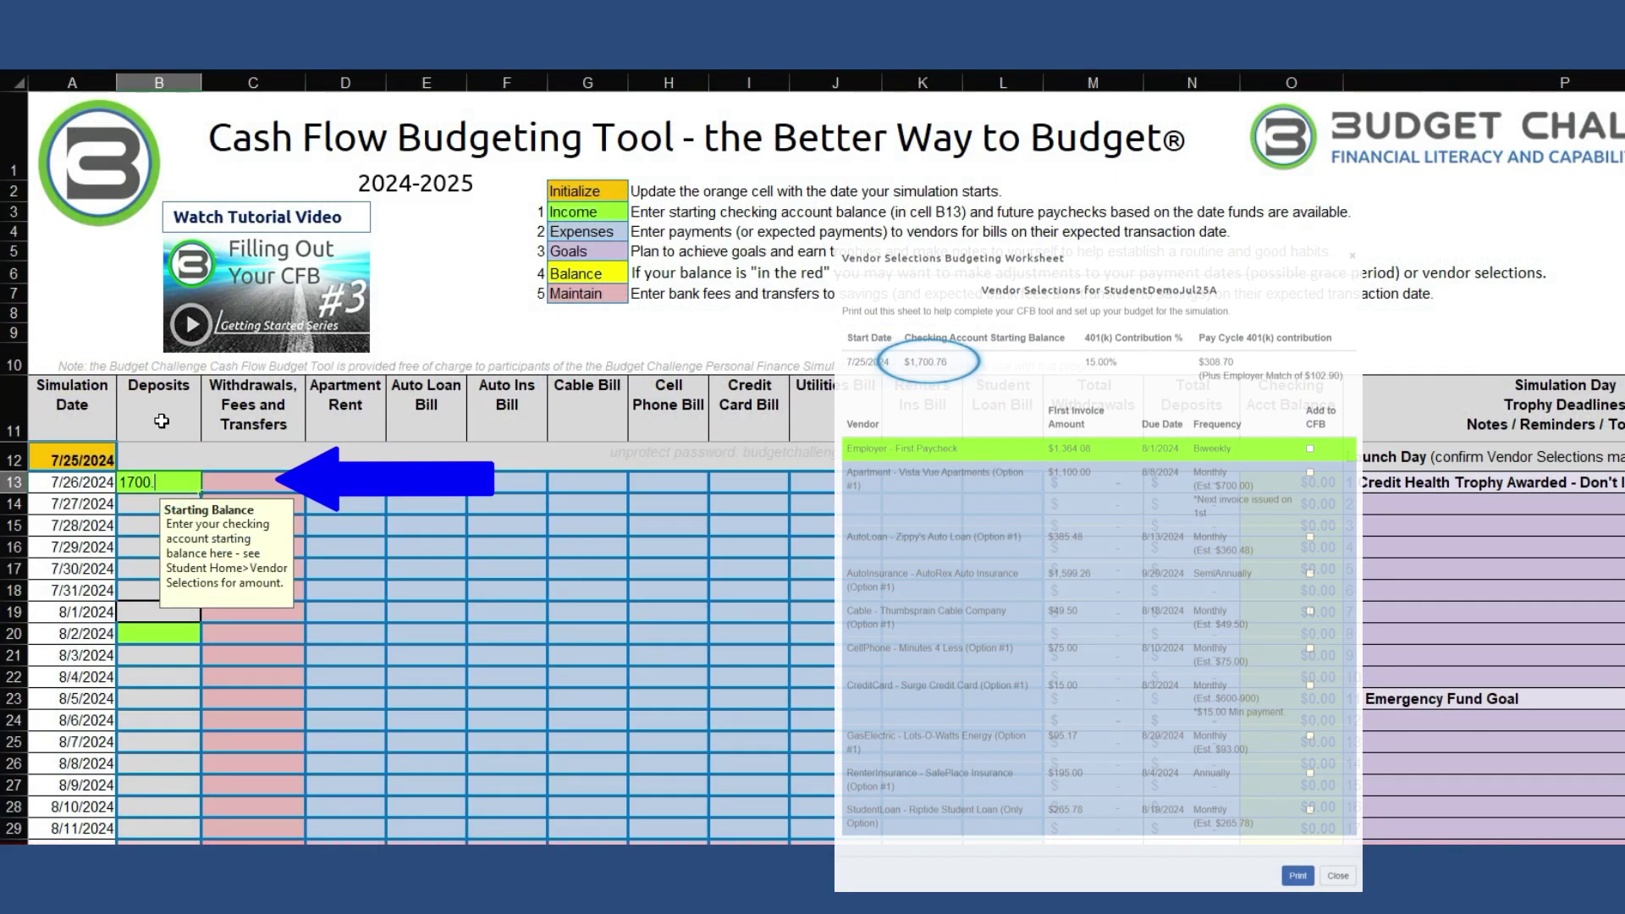
text(6)
key(Return)
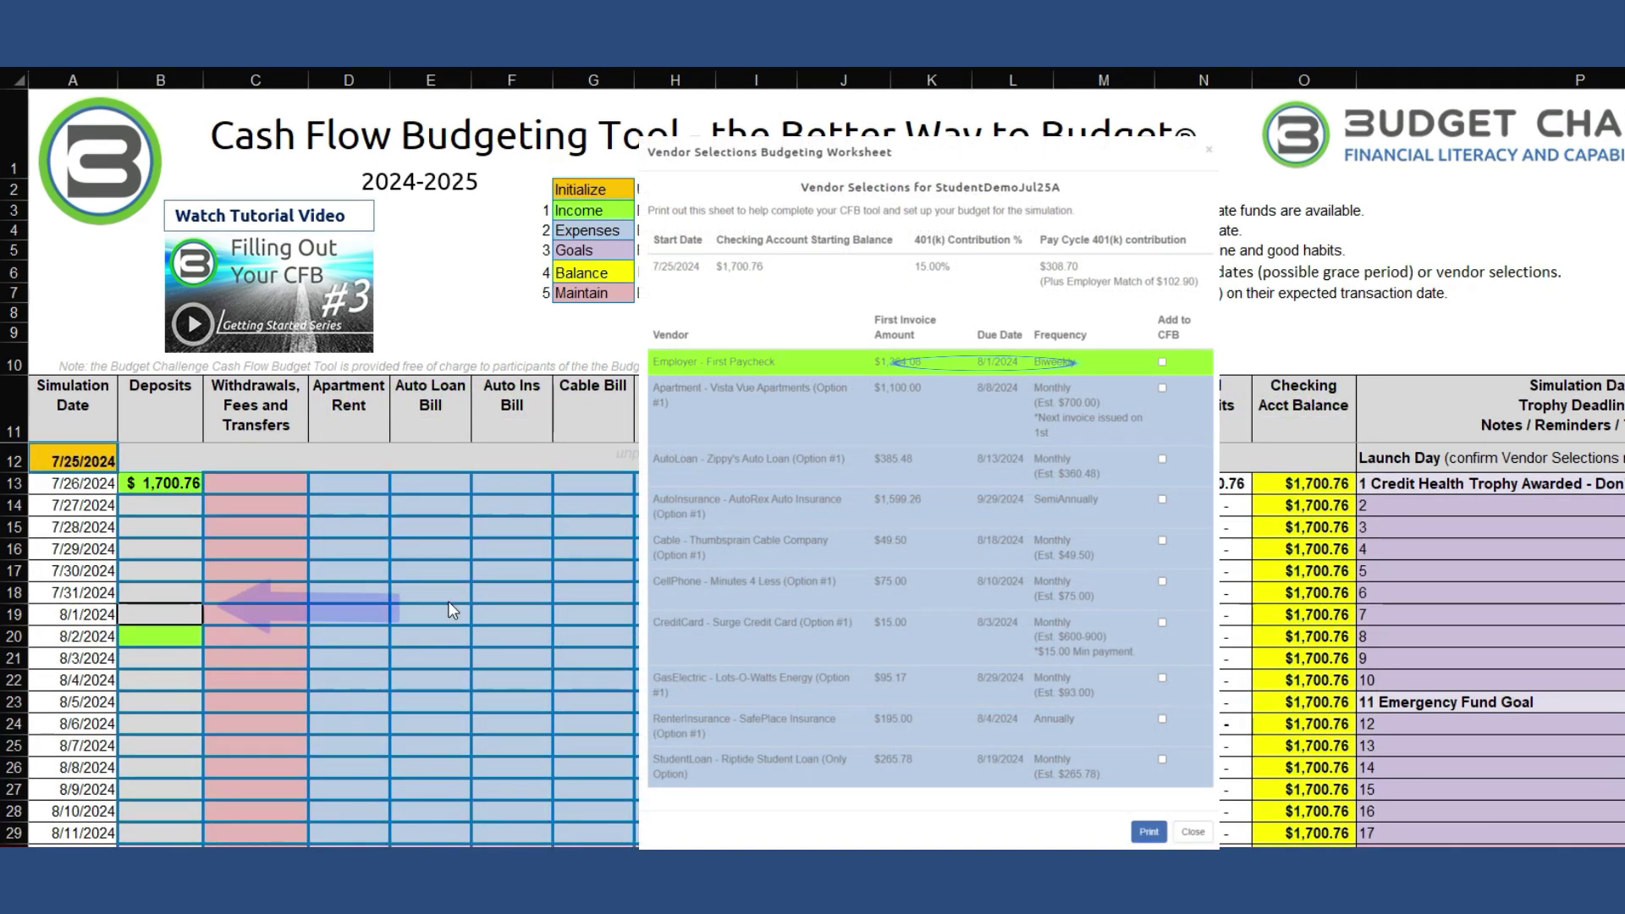
Step: Deposit the $1,364.08 paycheck in B20 on 8/2/2024
click(164, 636)
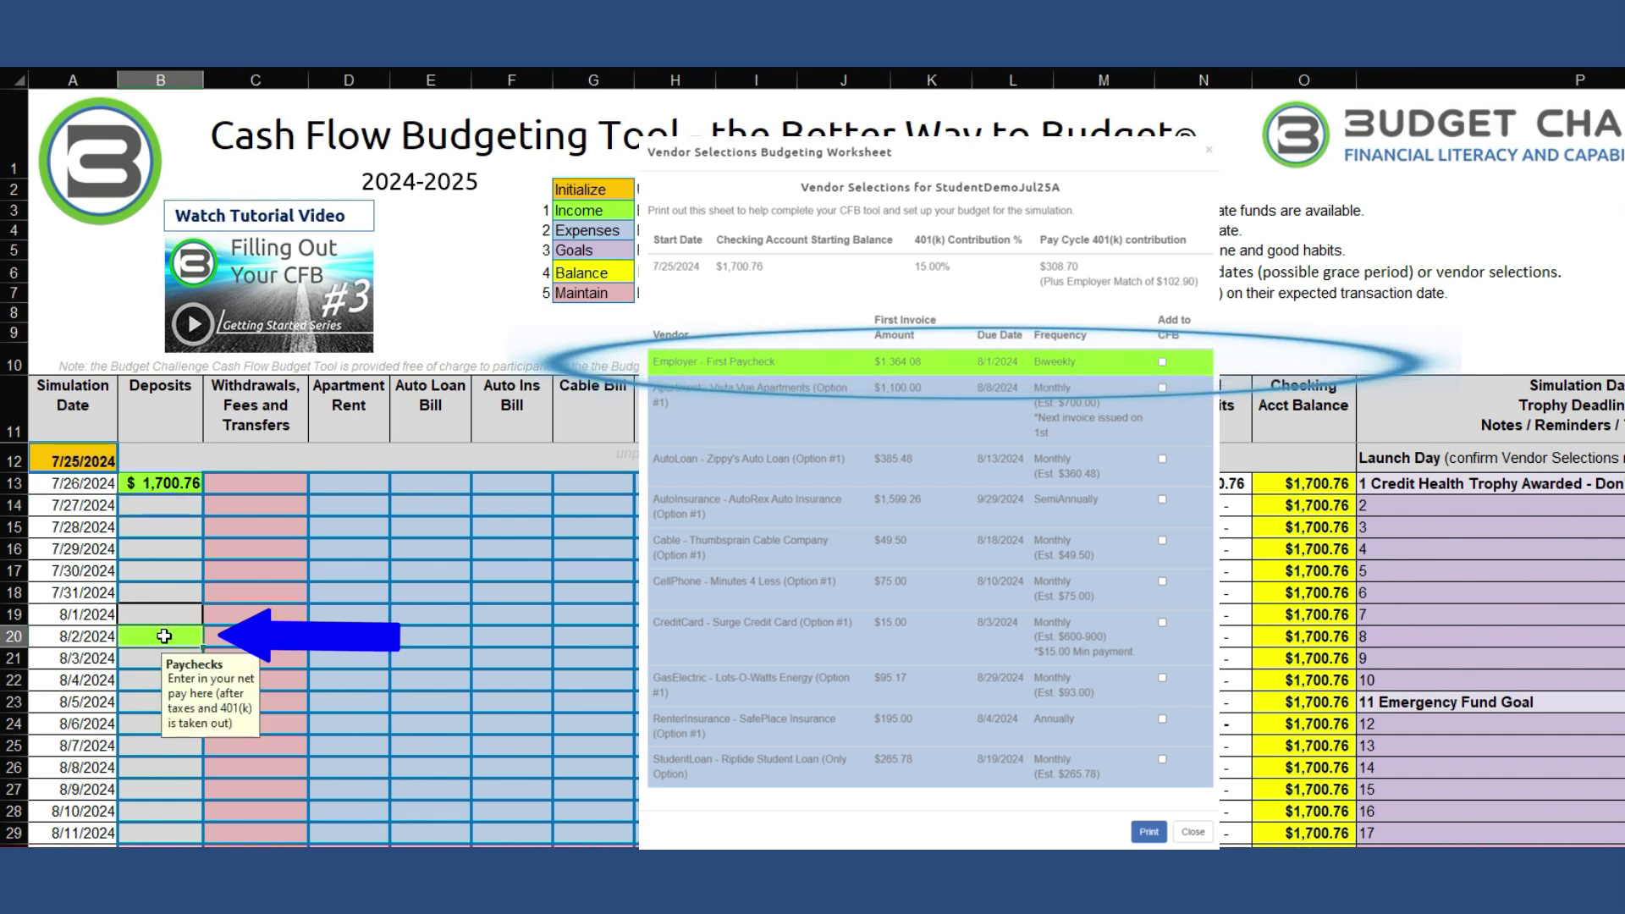
text(1,36)
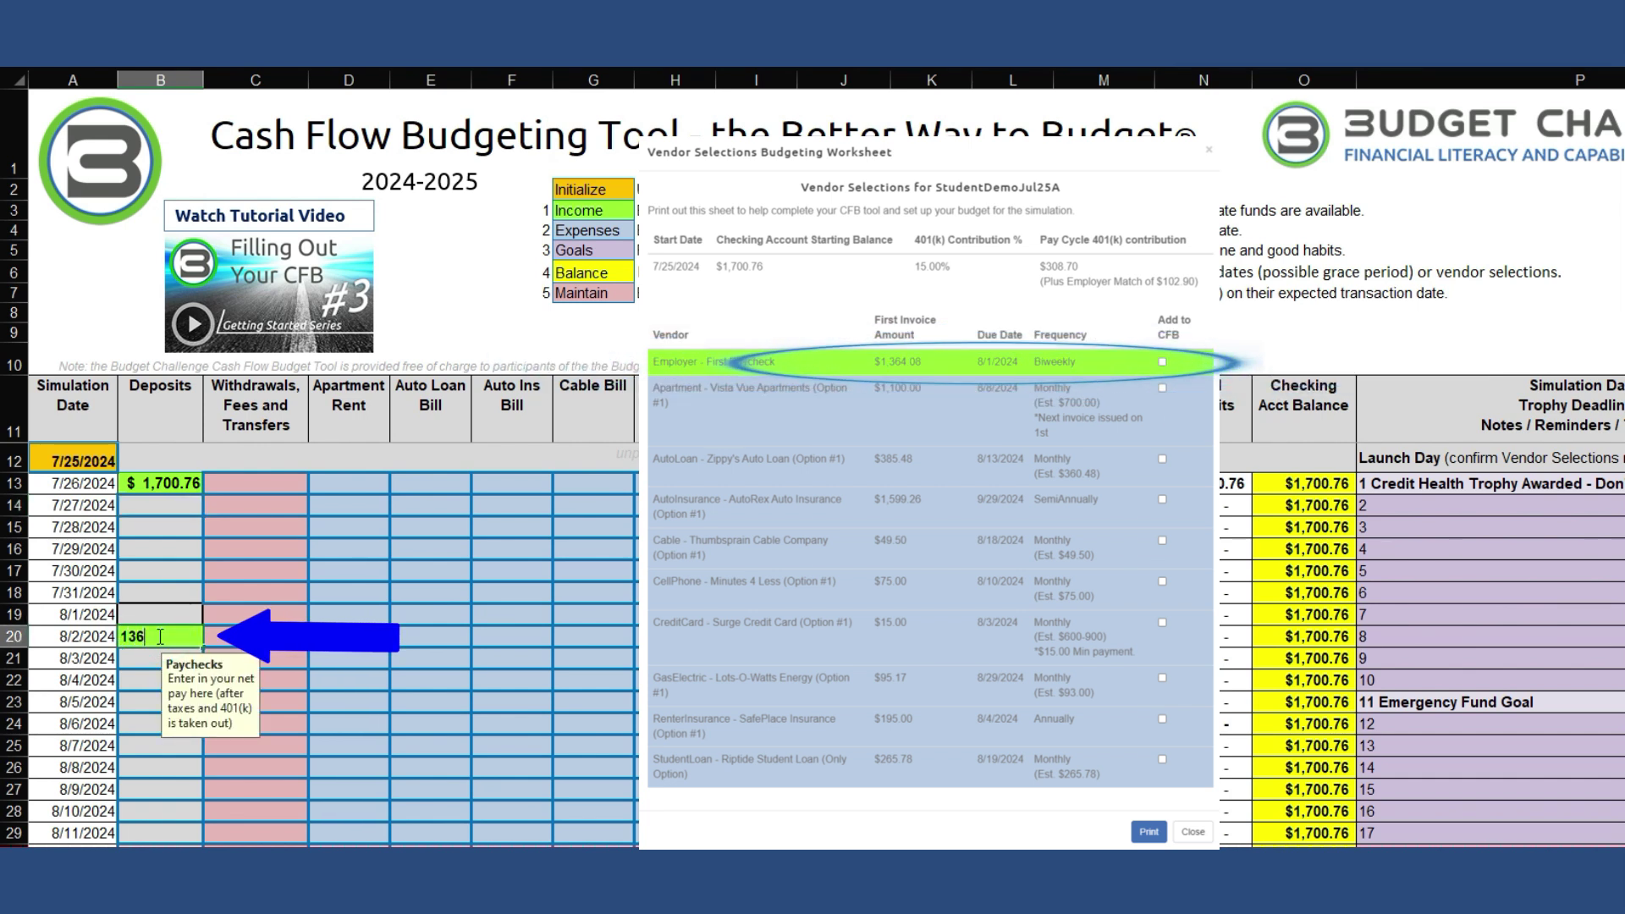
text(4.08)
key(Return)
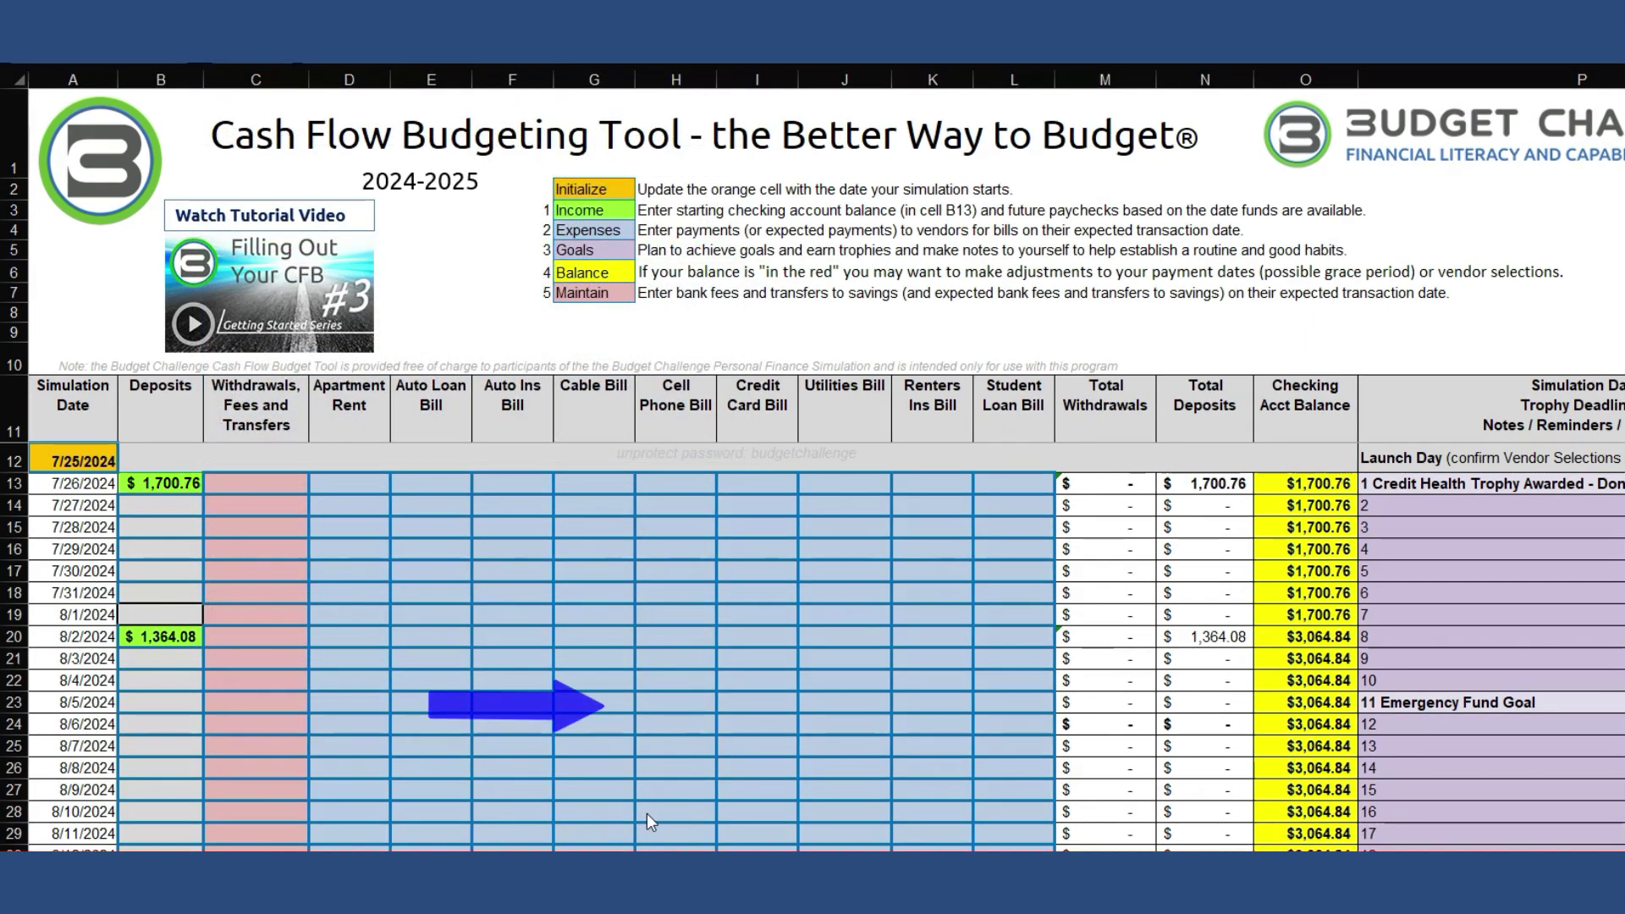
Step: Enter the $75.00 cell phone bill in H28 on 8/10/2024
click(659, 810)
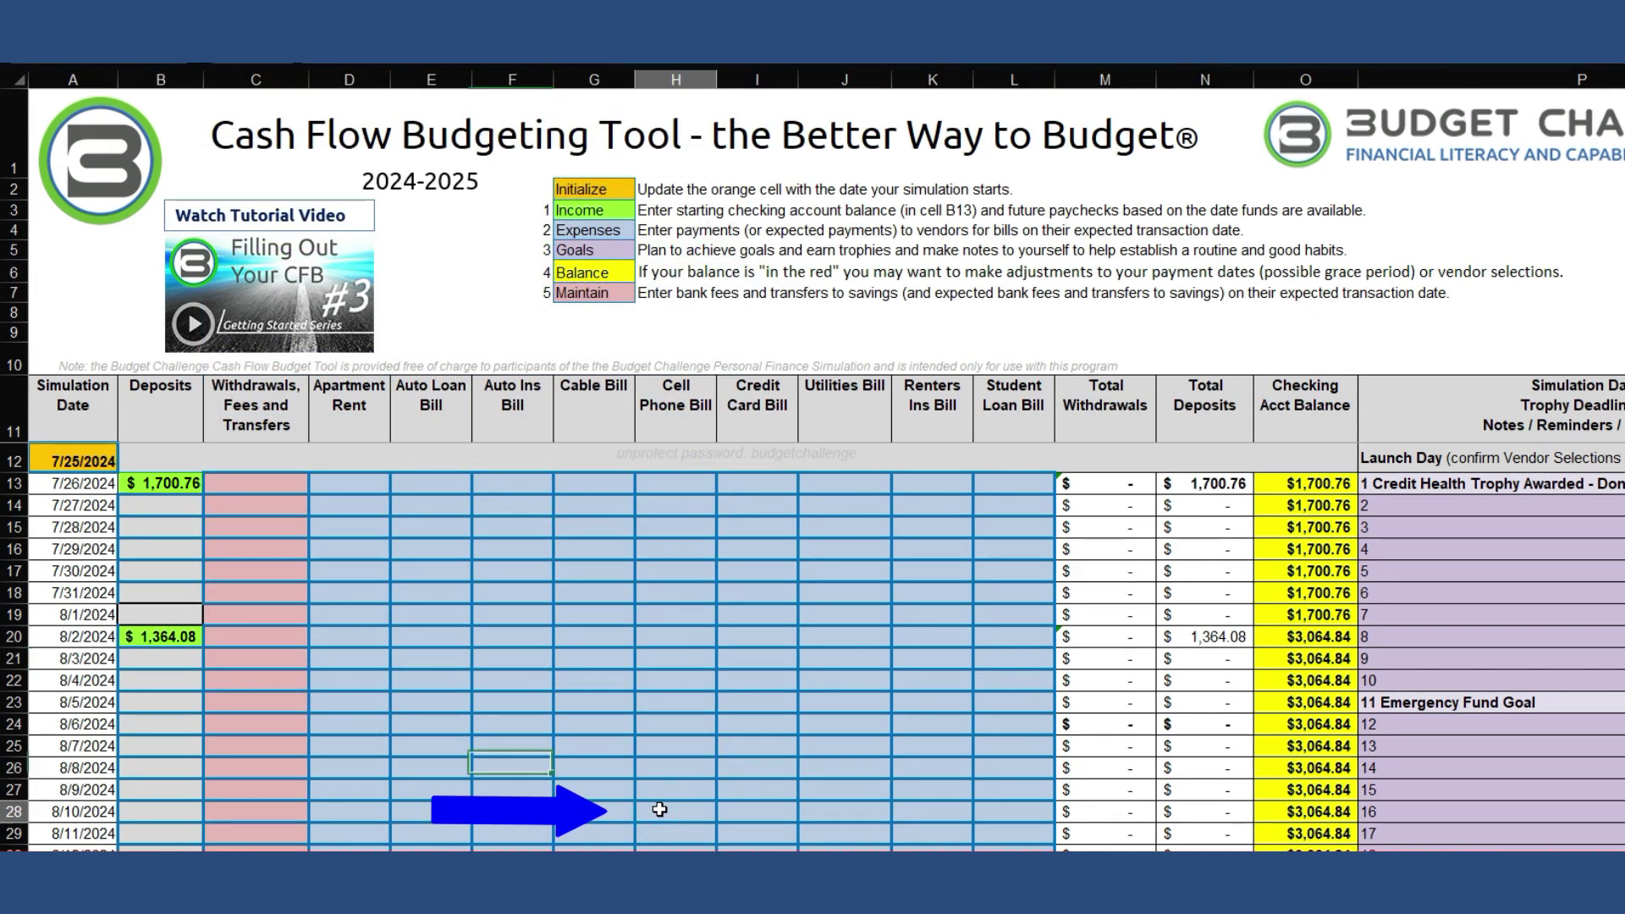
text(75)
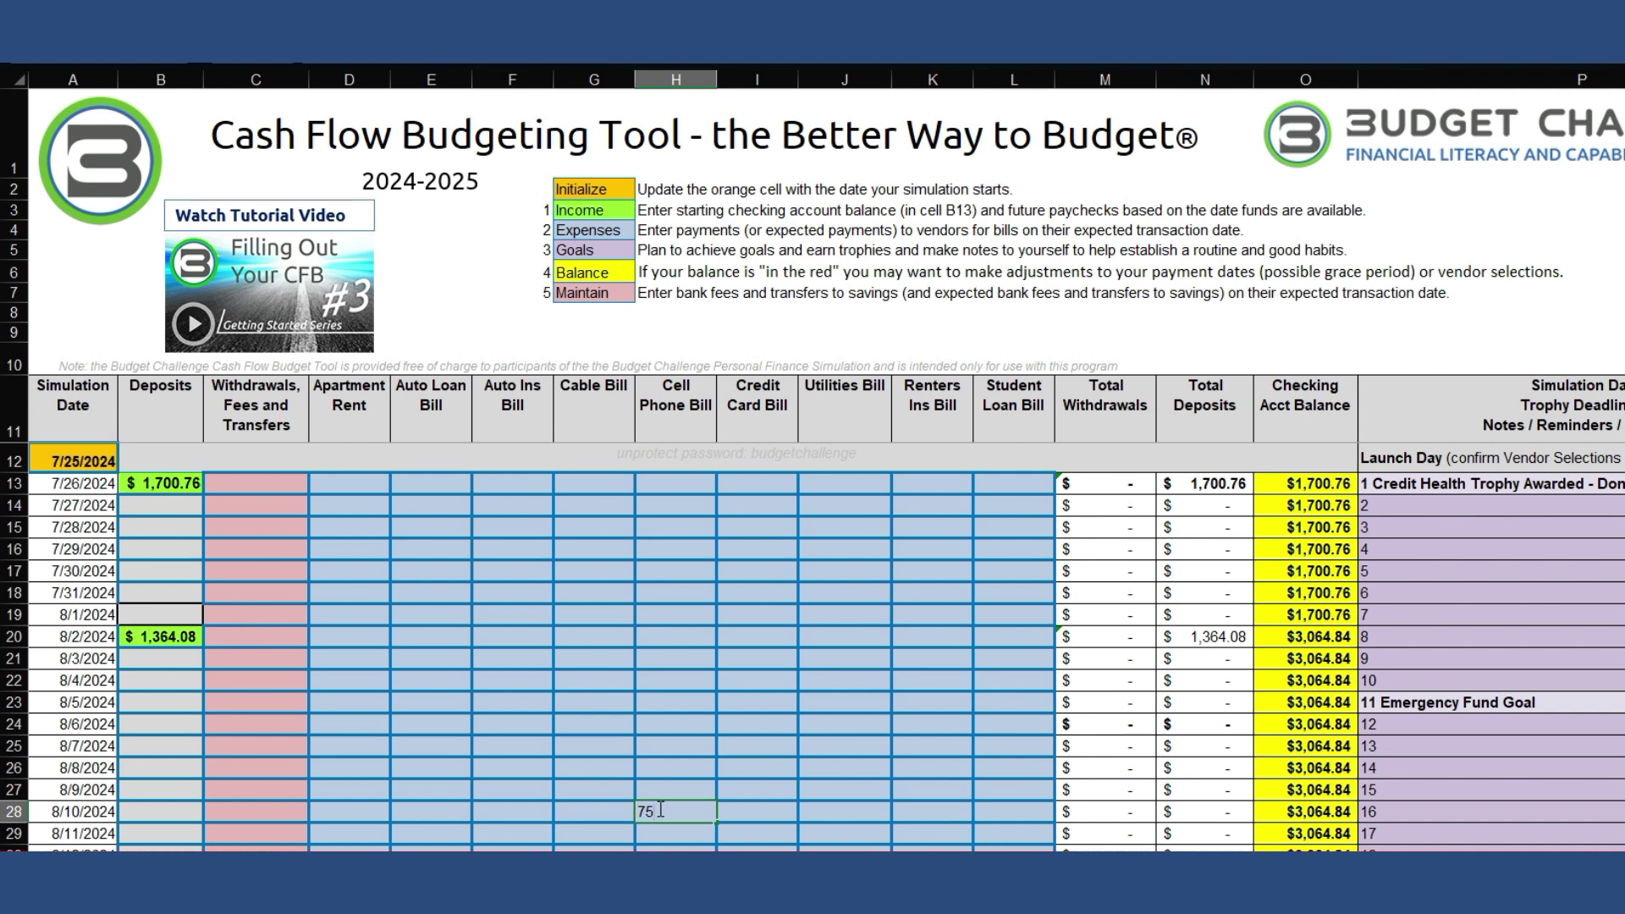
key(Return)
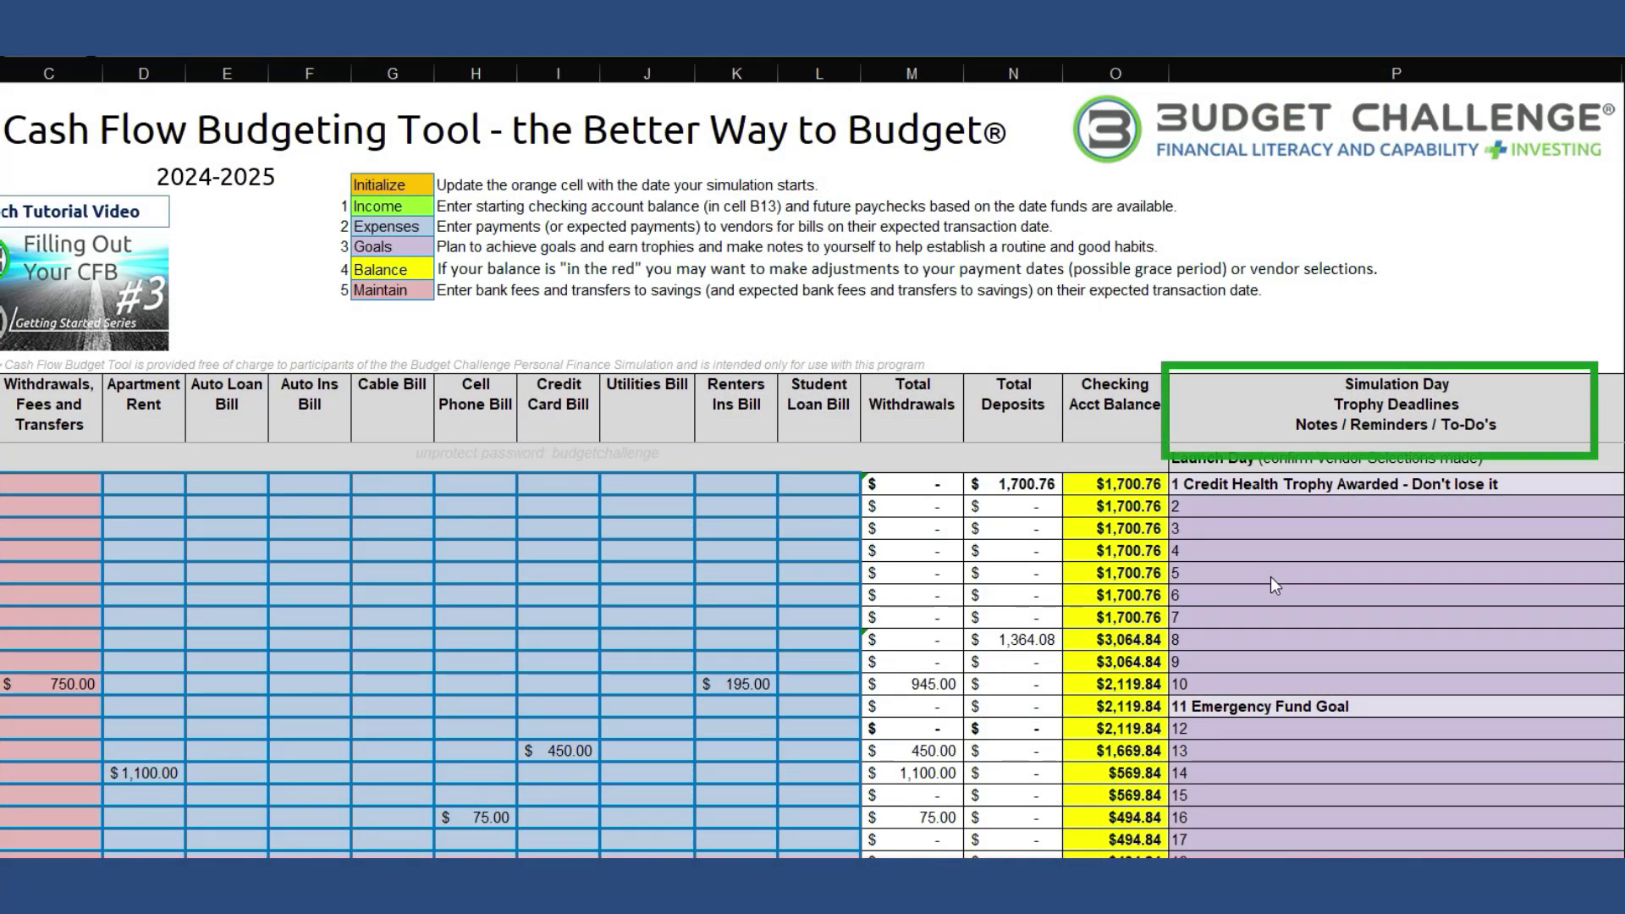
scroll(1271, 577, down, 3)
scroll(1284, 606, down, 5)
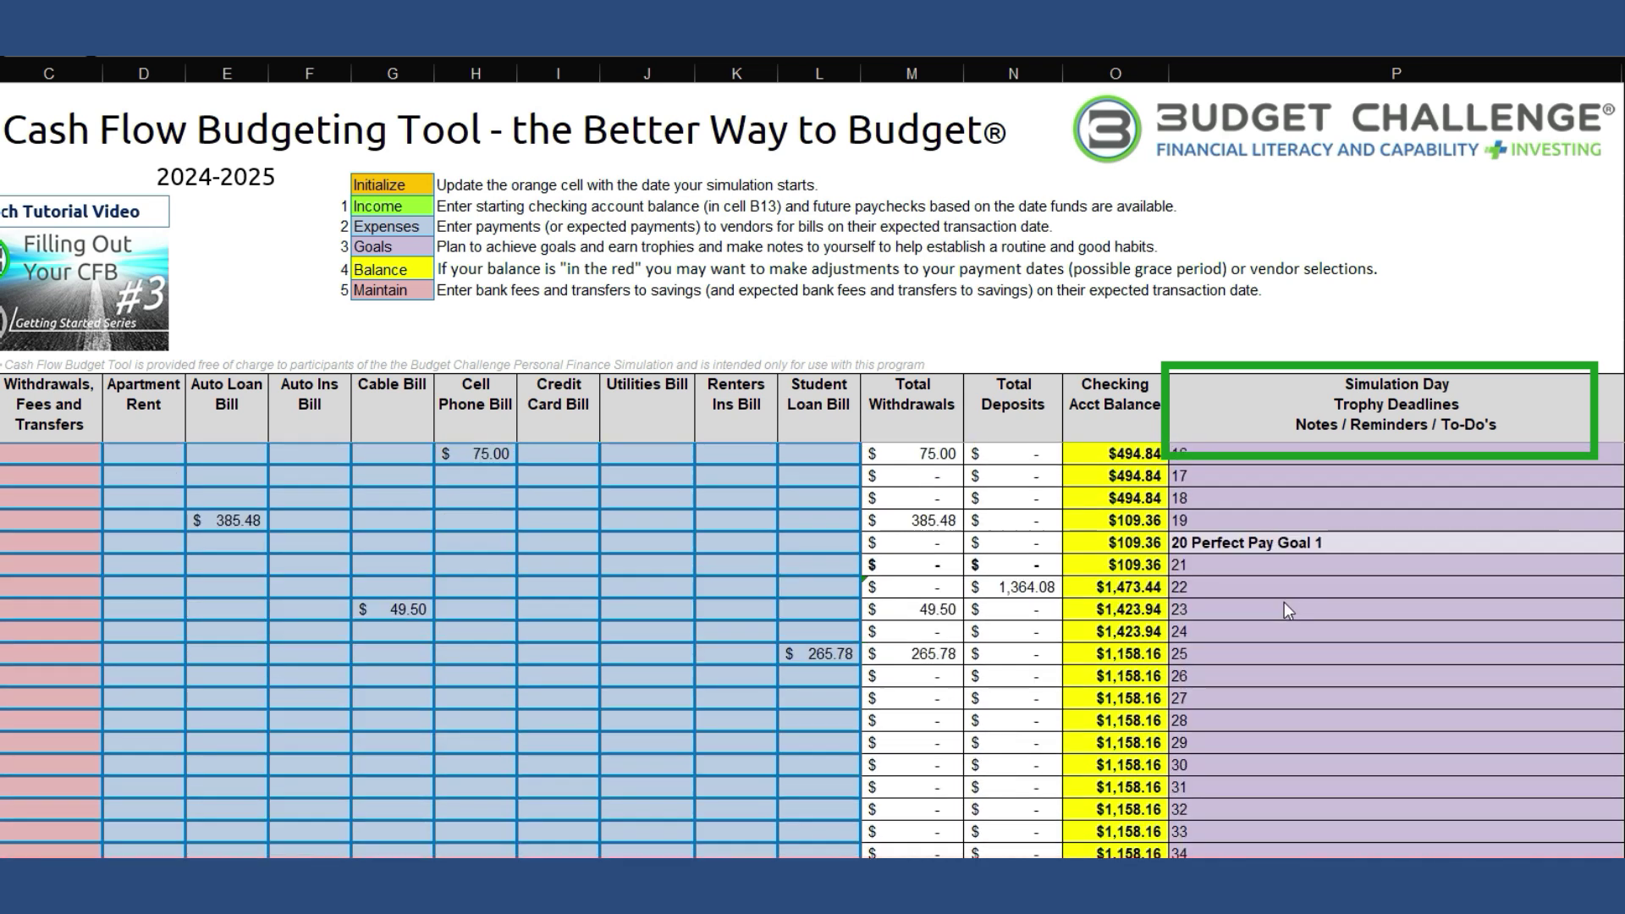
scroll(1287, 605, down, 4)
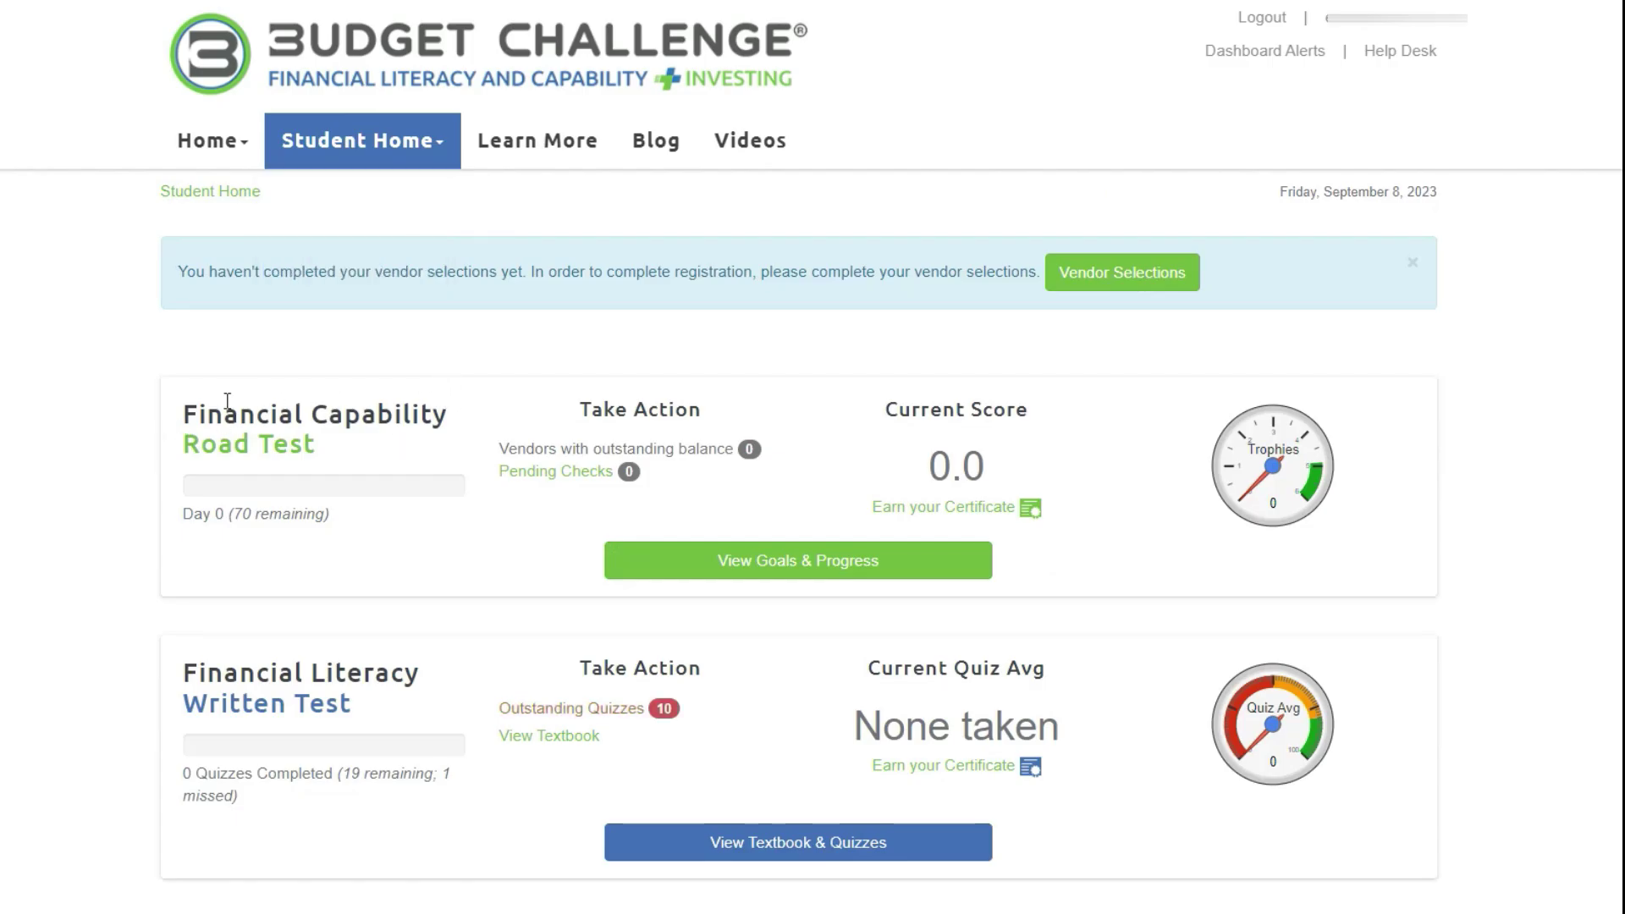
Step: Review the Emergency Fund goal requiring a $750.00 savings transfer within 11 days
click(912, 564)
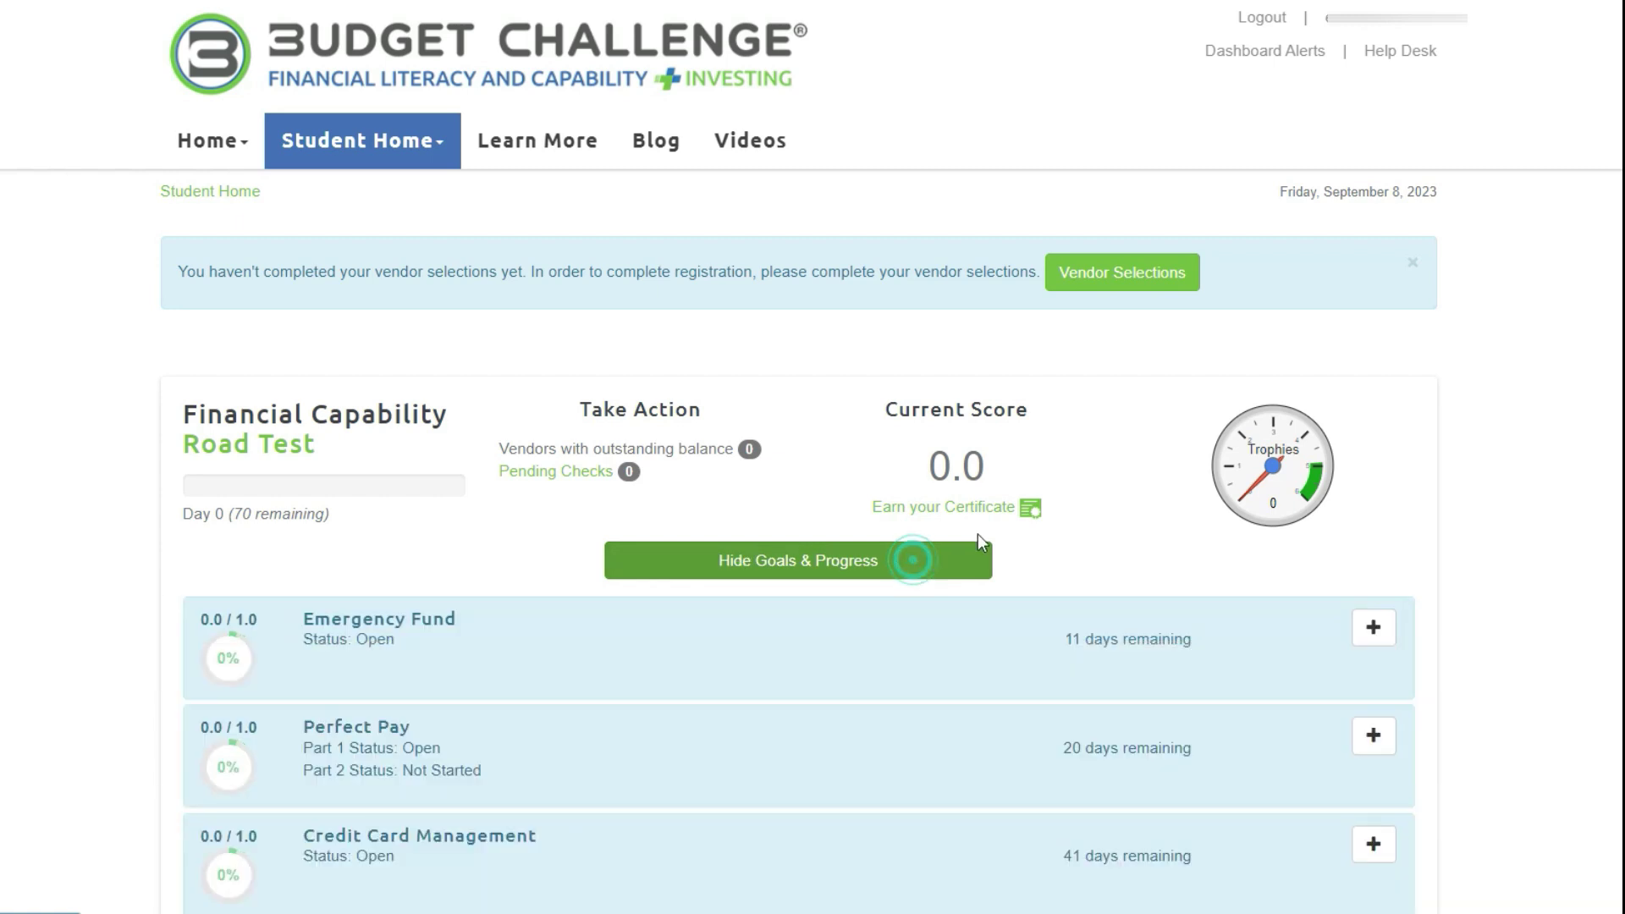
scroll(1159, 462, down, 5)
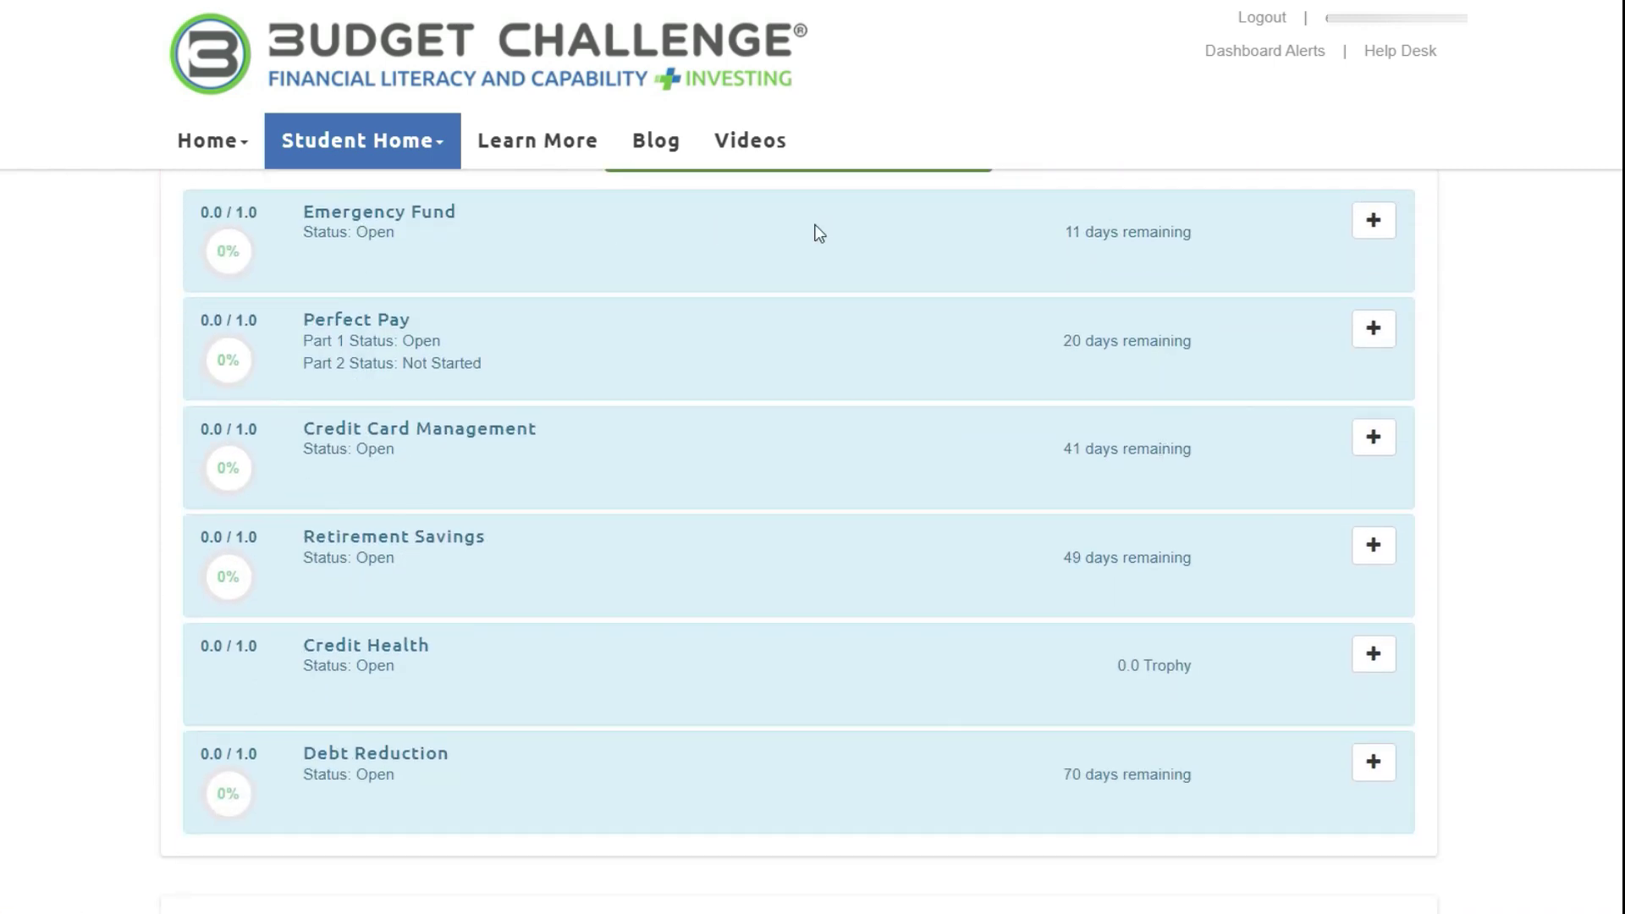
click(1374, 220)
scroll(1230, 326, down, 2)
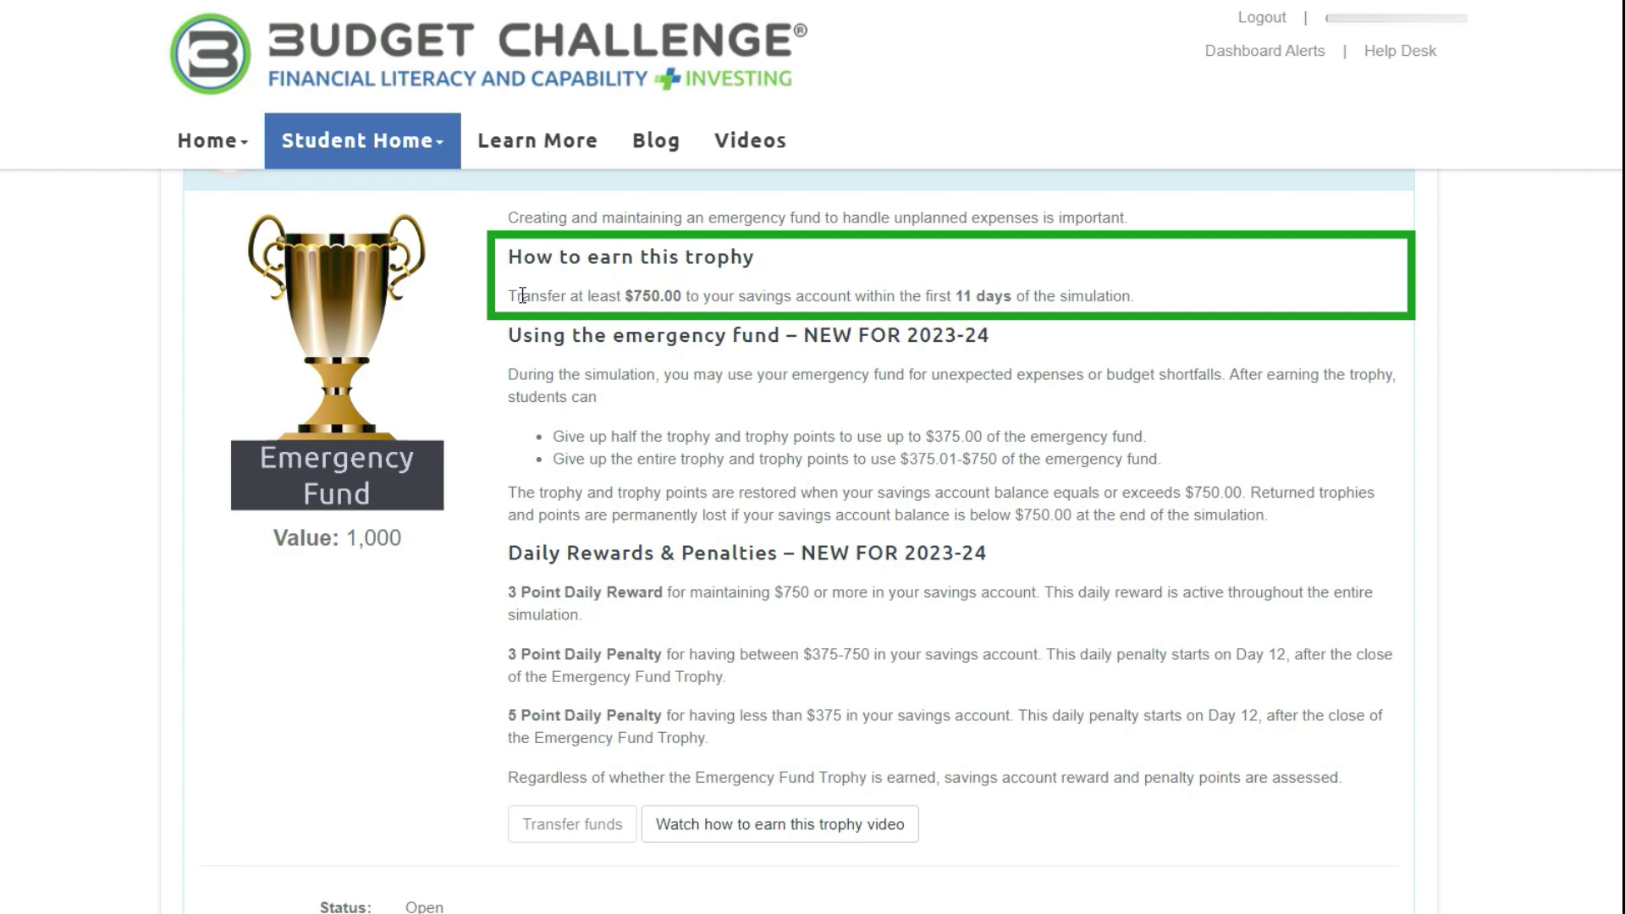
click(242, 680)
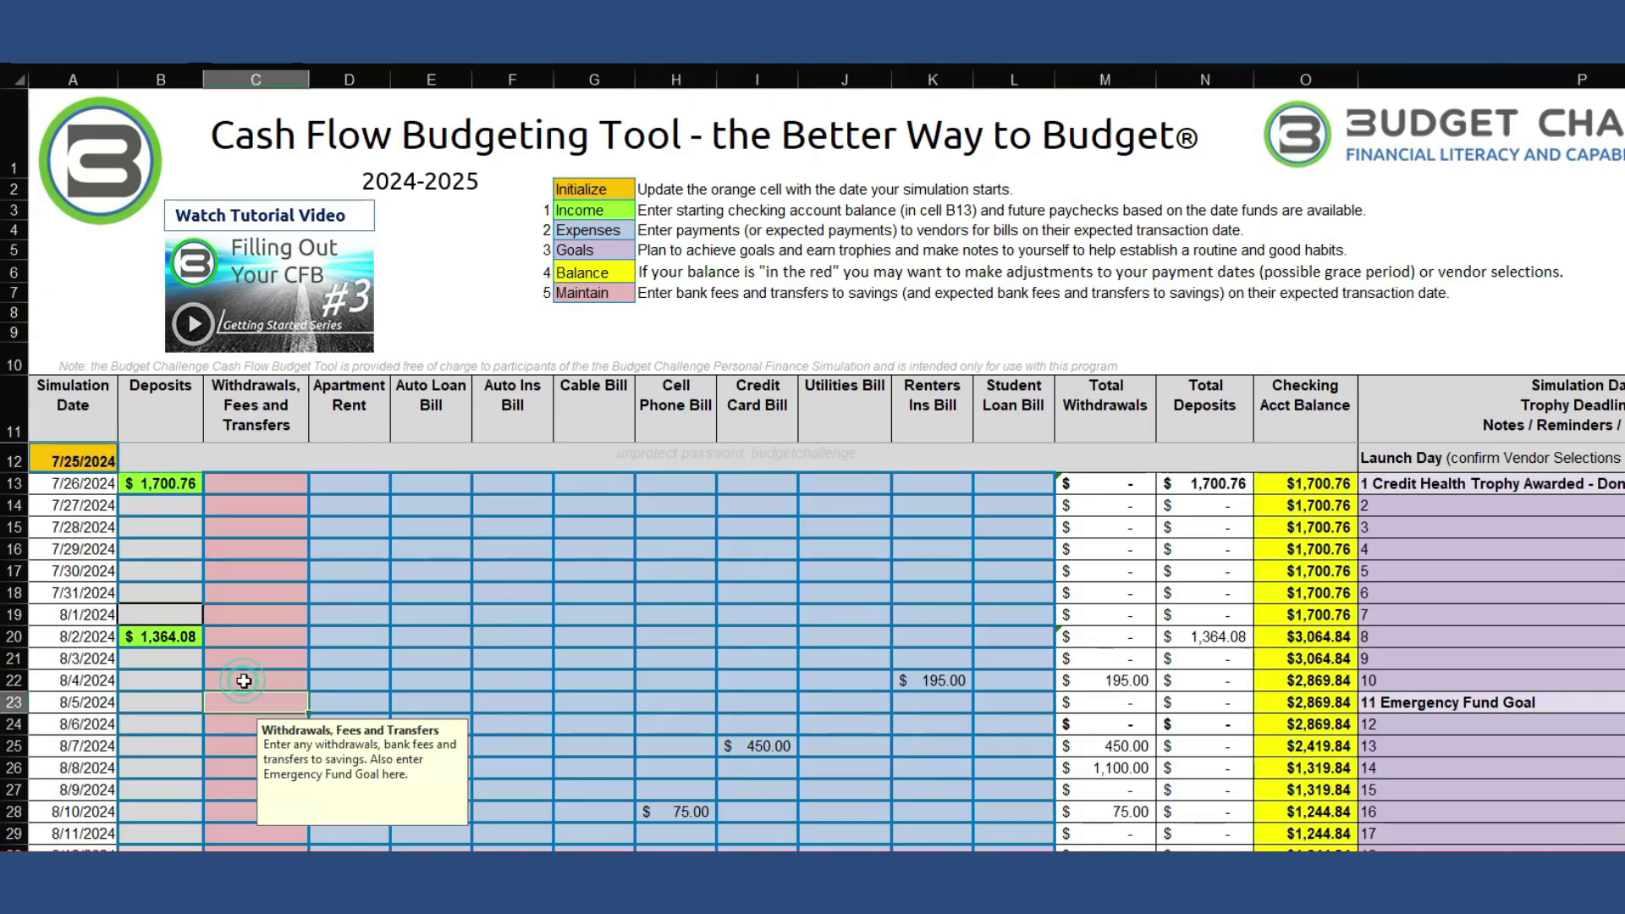
Step: Enter a $750.00 savings transfer in C22 under Withdrawals for 8/4/2024
text(75)
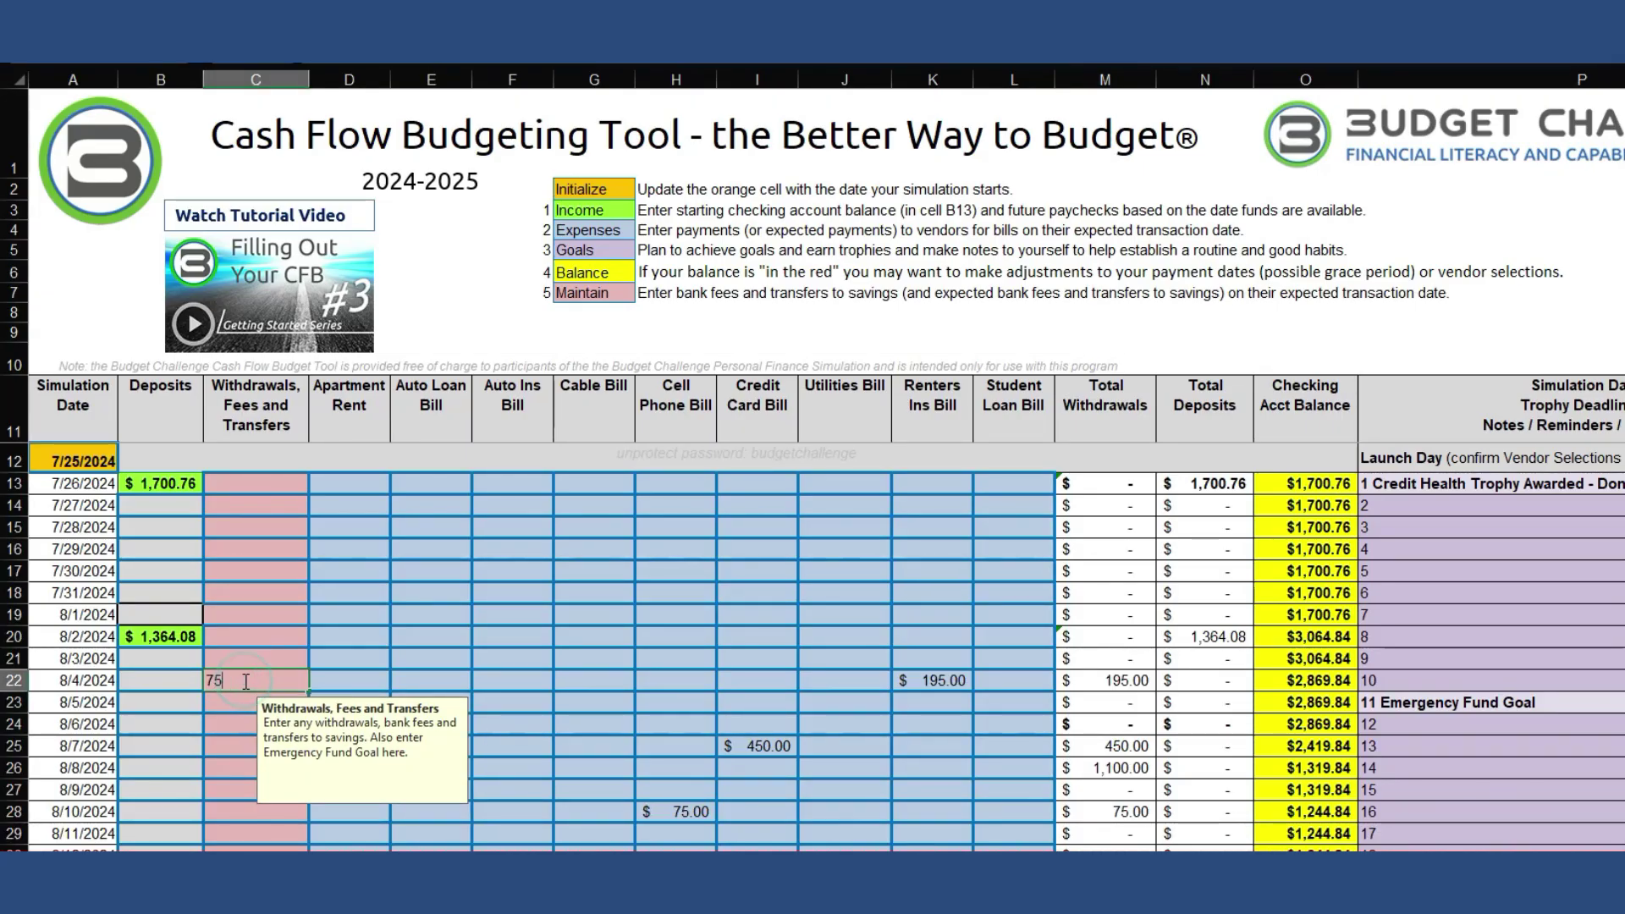
text(0)
key(Return)
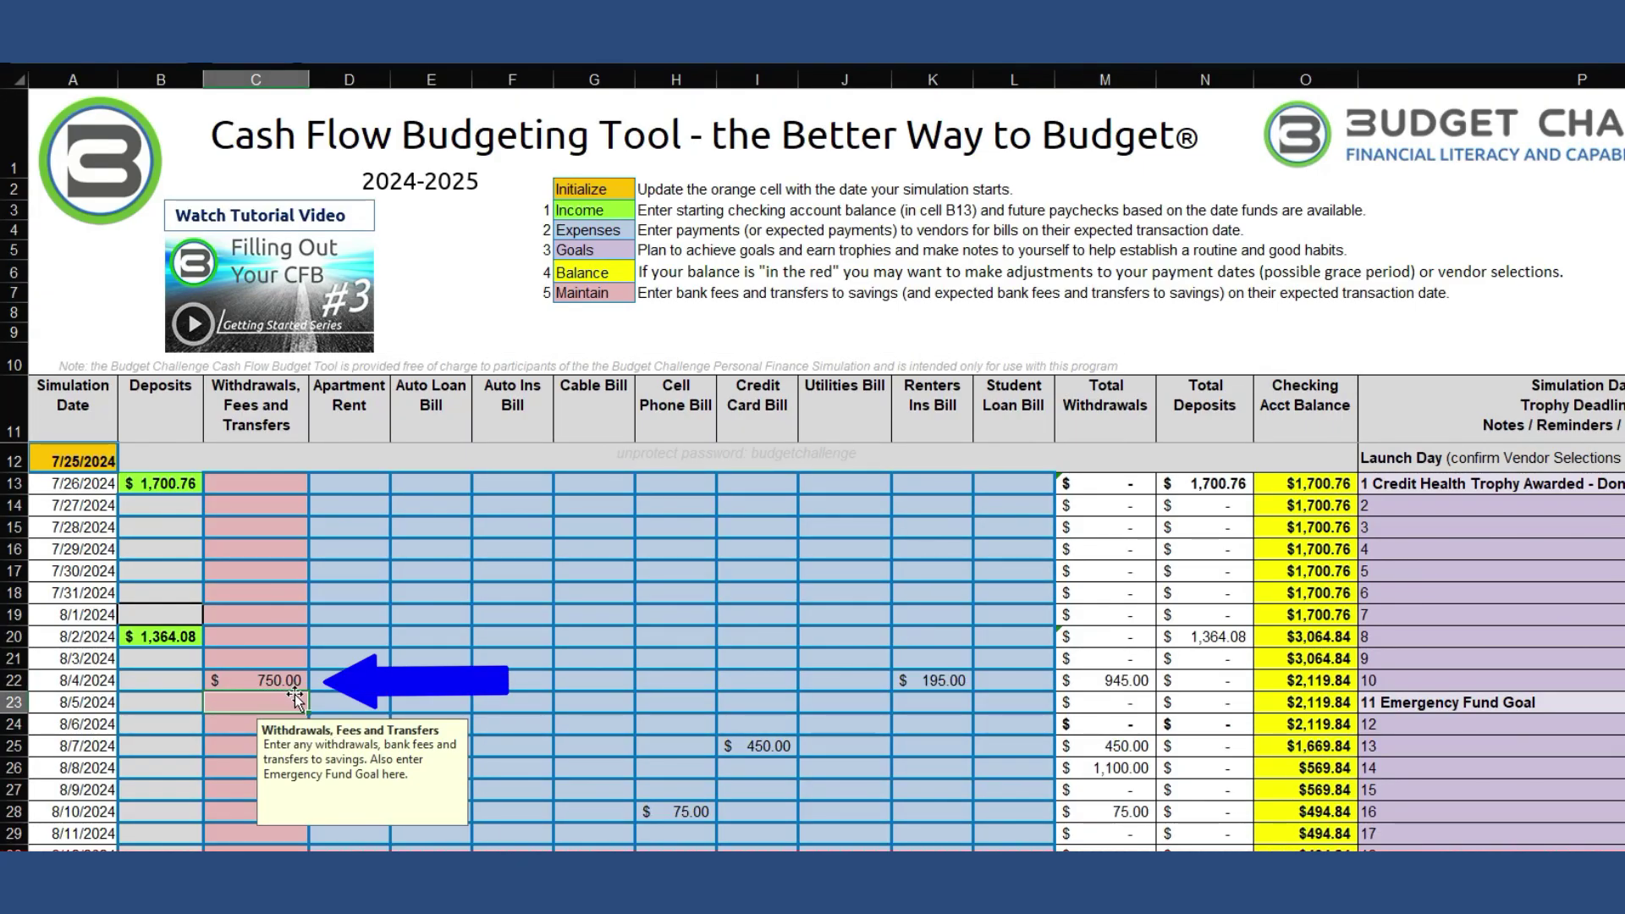